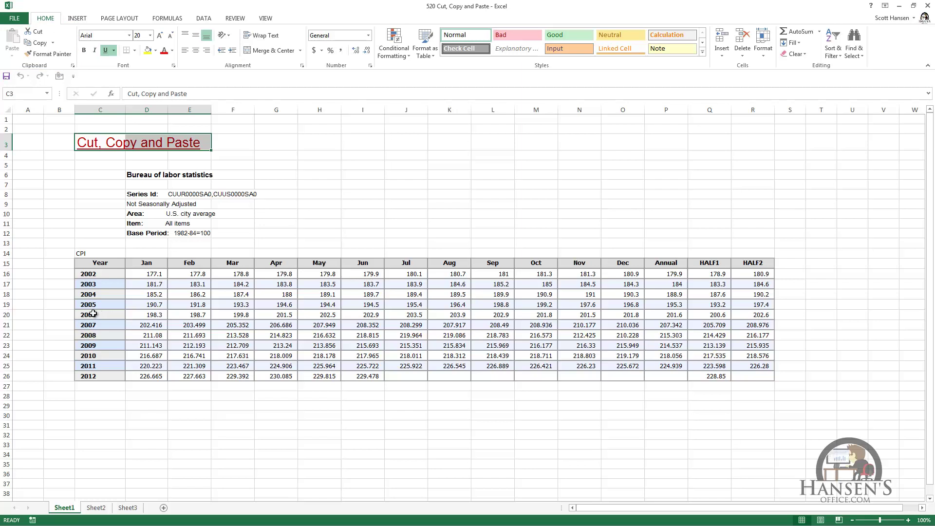
- Cut the 2006–2007 rows C20:R21 and paste them at C29, leaving rows 20–21 empty
{"action": "left_click_drag", "start_coordinate": [99, 314], "coordinate": [744, 325]}
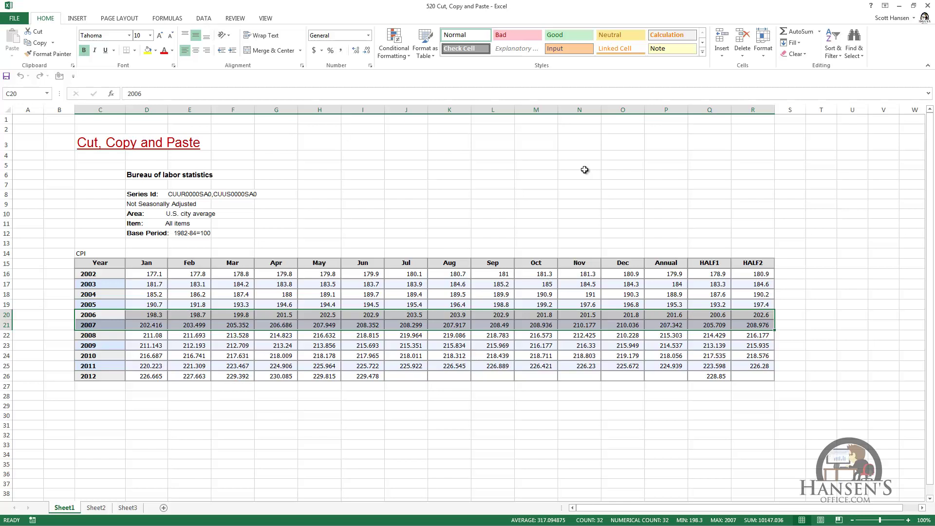
{"action": "left_click", "coordinate": [38, 33]}
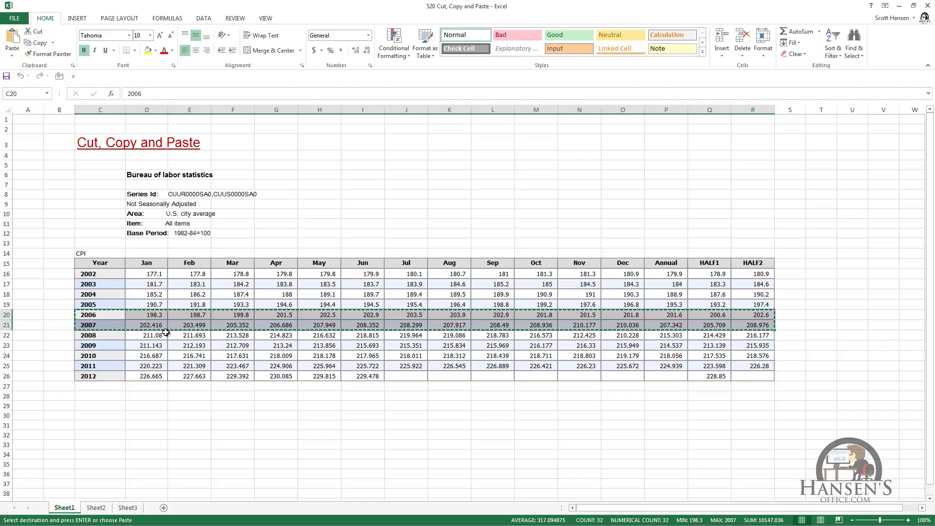
{"action": "left_click", "coordinate": [106, 406]}
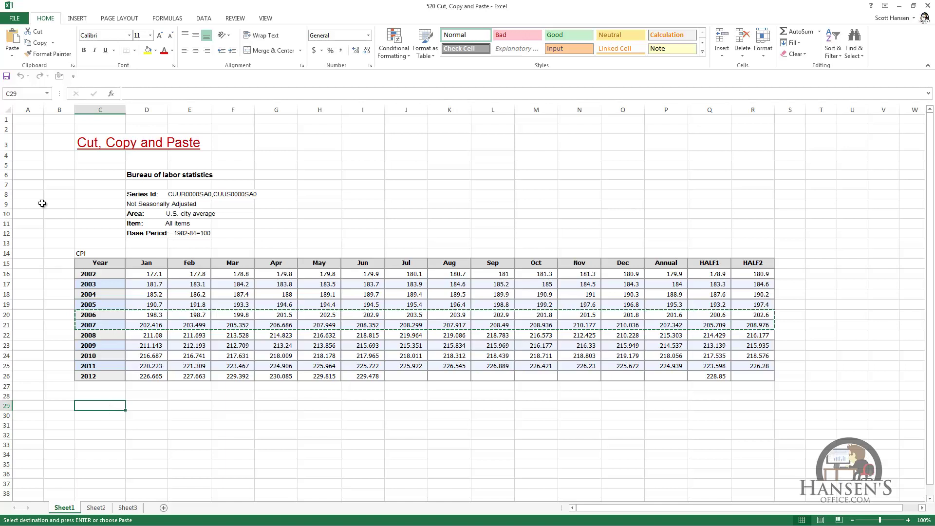
{"action": "left_click", "coordinate": [11, 40]}
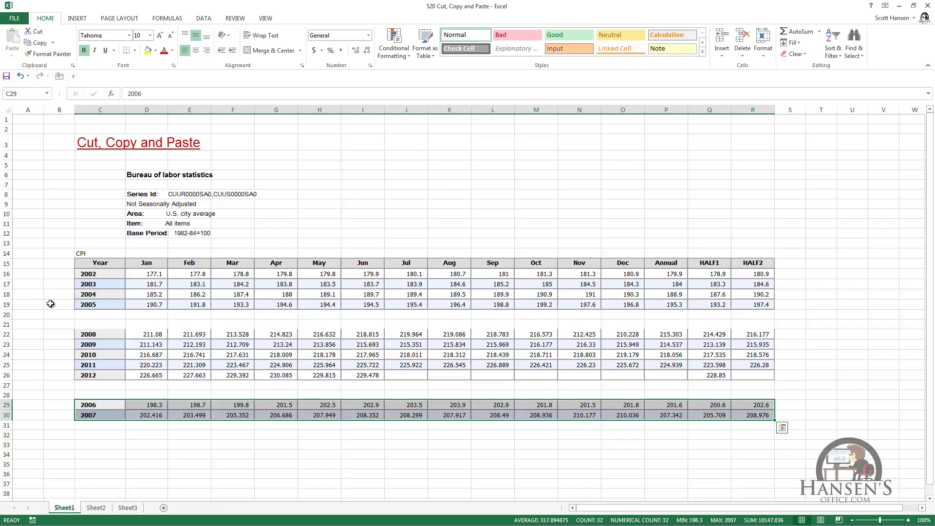
- Copy the 2006–2007 rows from C29:R30 and paste them back into C20:R21
{"action": "left_click", "coordinate": [39, 44]}
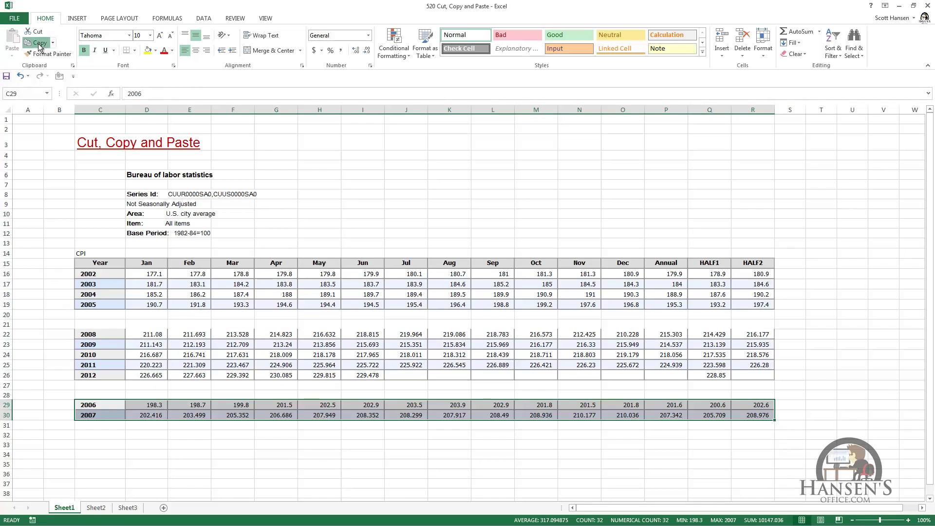
{"action": "left_click", "coordinate": [102, 313]}
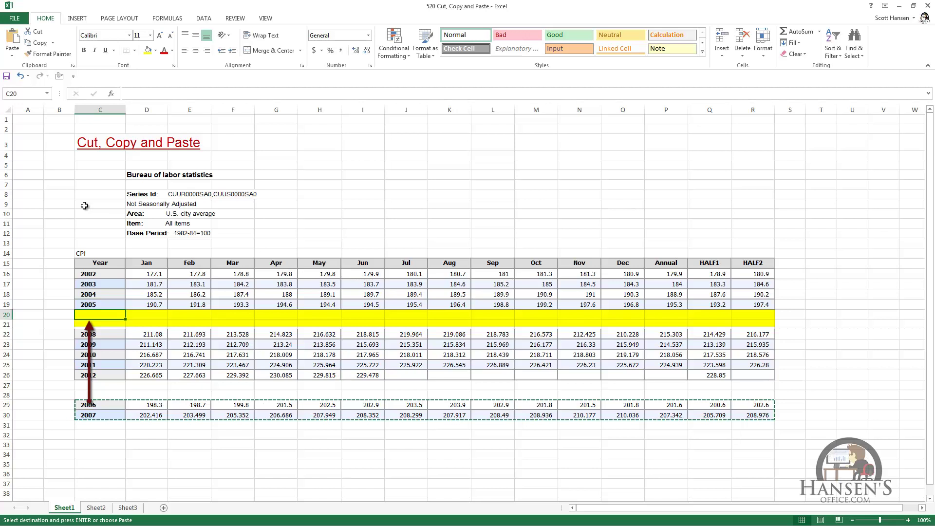
{"action": "left_click", "coordinate": [10, 44]}
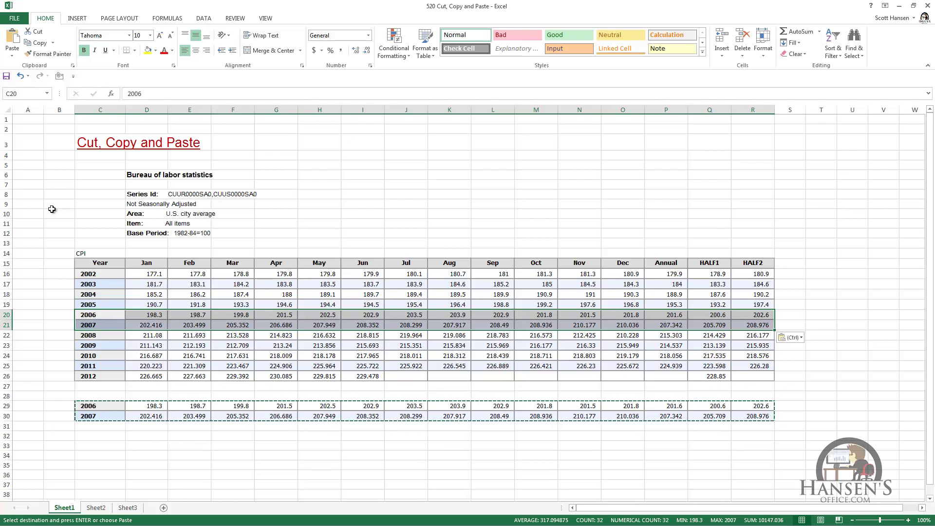
{"action": "left_click", "coordinate": [53, 43]}
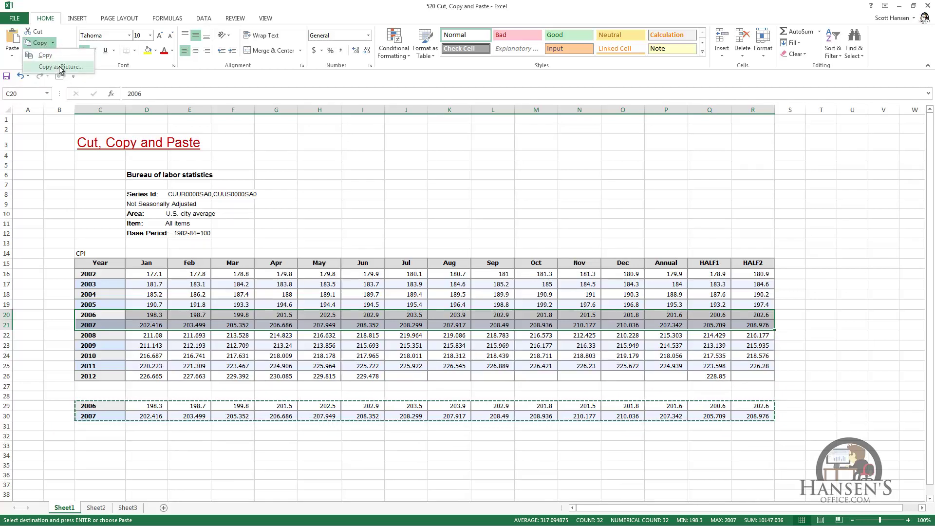
{"action": "left_click", "coordinate": [59, 66]}
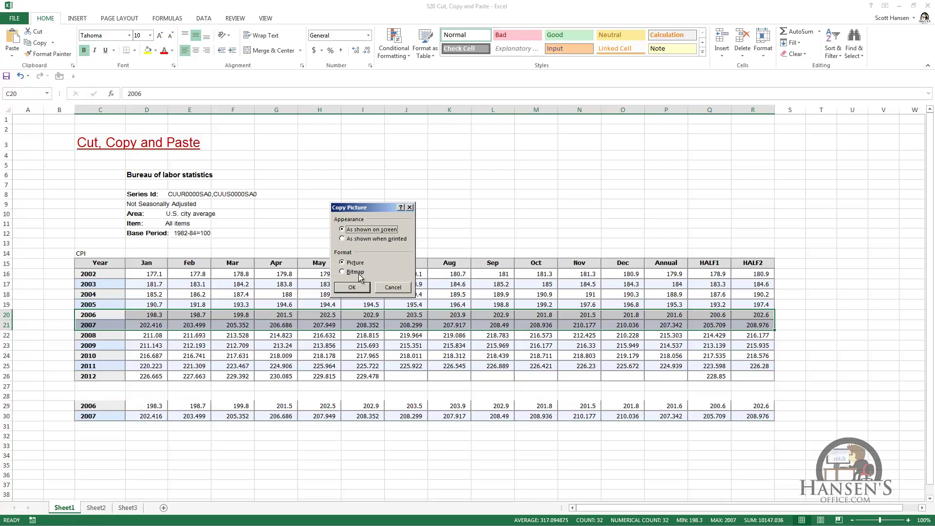
{"action": "left_click", "coordinate": [352, 288]}
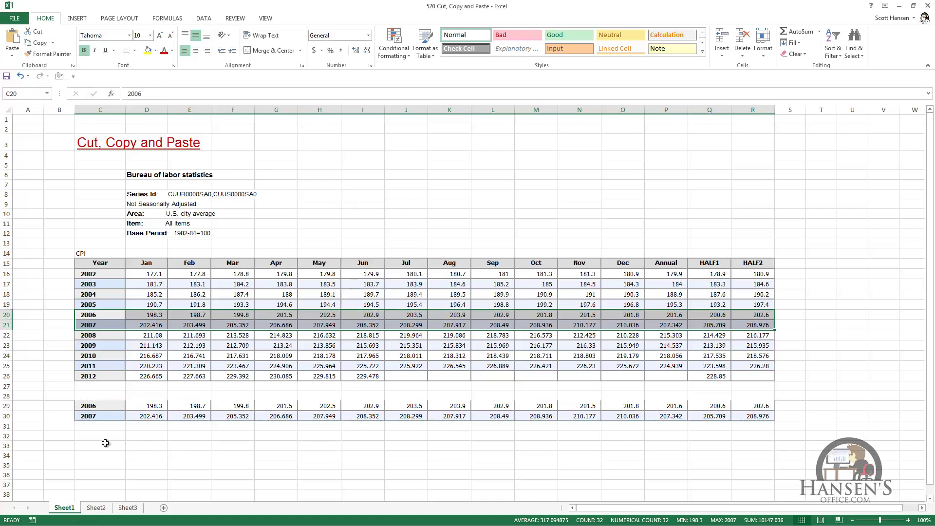
{"action": "left_click", "coordinate": [103, 444]}
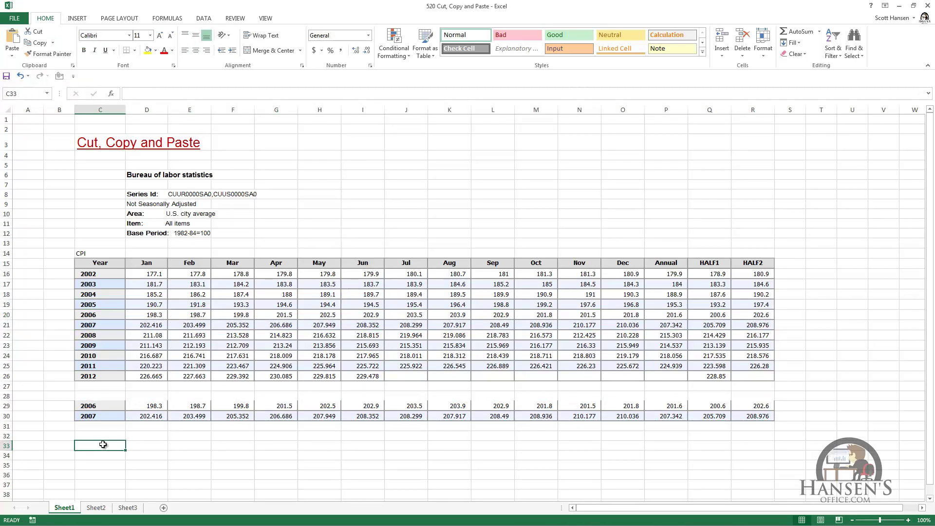
{"action": "left_click", "coordinate": [12, 43]}
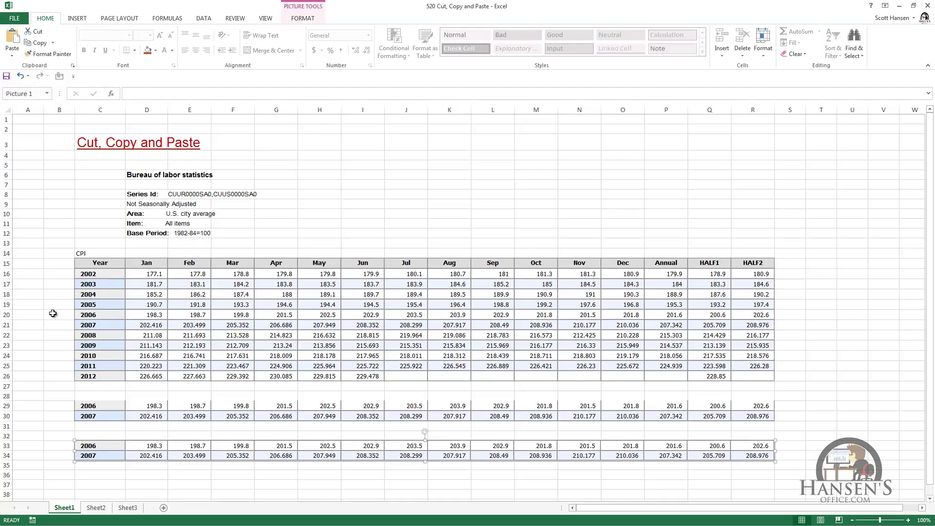
{"action": "left_click_drag", "start_coordinate": [363, 451], "coordinate": [443, 331]}
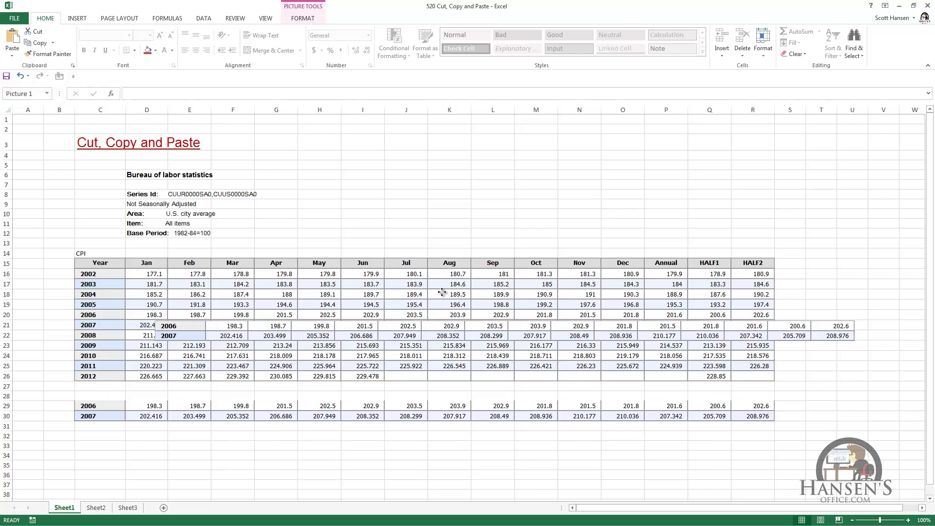
{"action": "left_click_drag", "start_coordinate": [442, 292], "coordinate": [432, 188]}
{"action": "left_click_drag", "start_coordinate": [497, 167], "coordinate": [504, 167]}
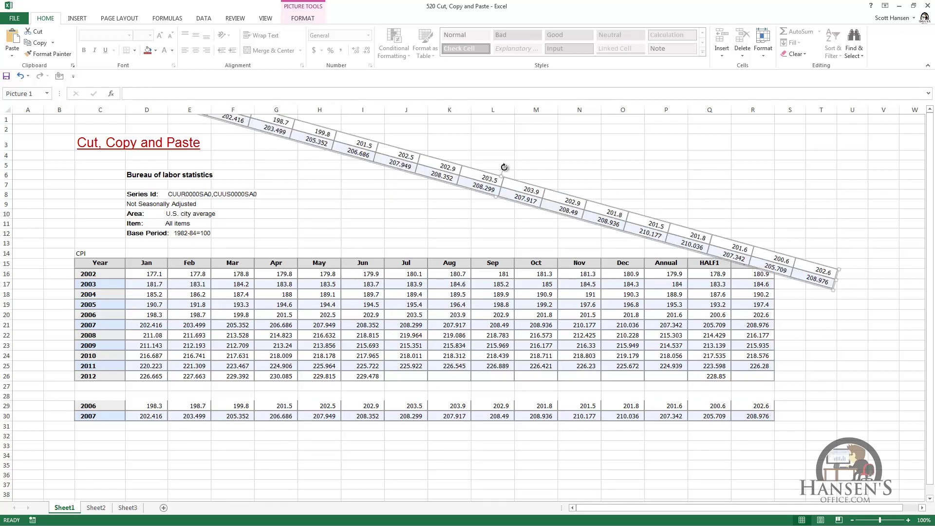
{"action": "left_click_drag", "start_coordinate": [833, 290], "coordinate": [836, 318]}
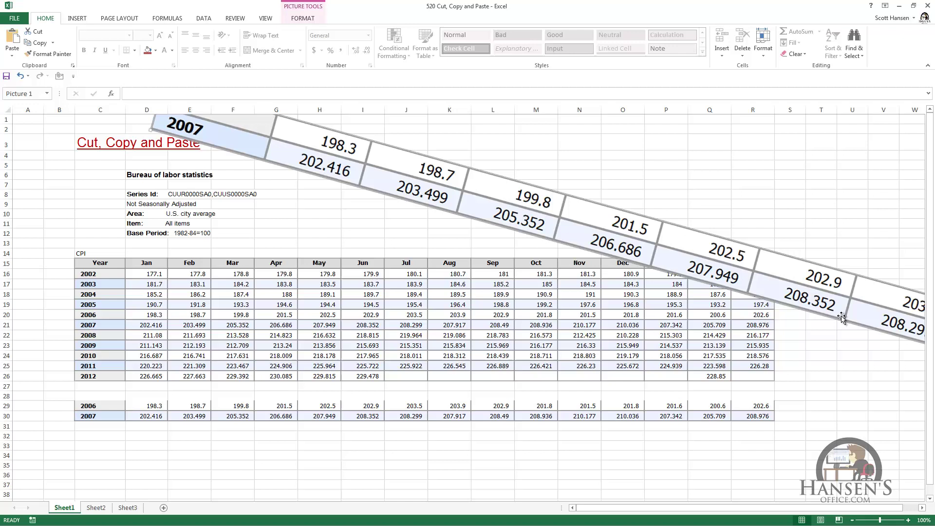
{"action": "left_click", "coordinate": [303, 19]}
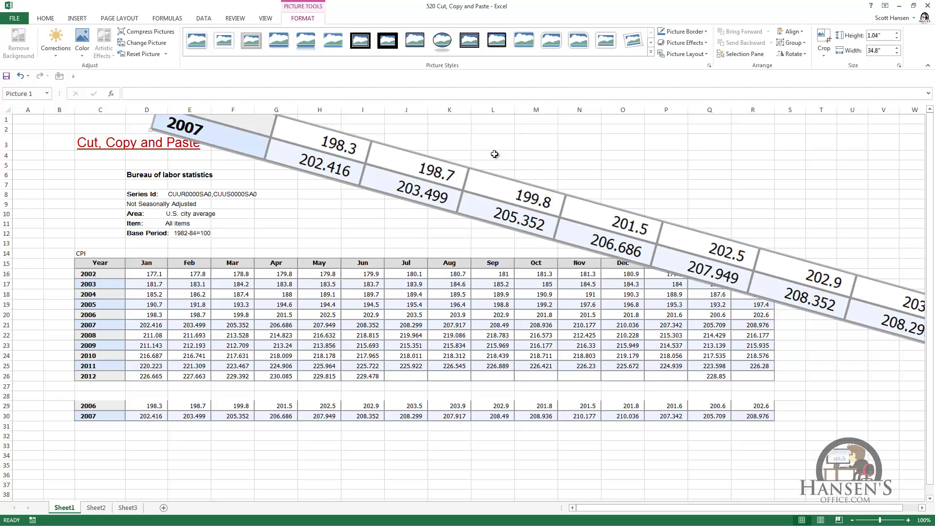
{"action": "left_click", "coordinate": [47, 19]}
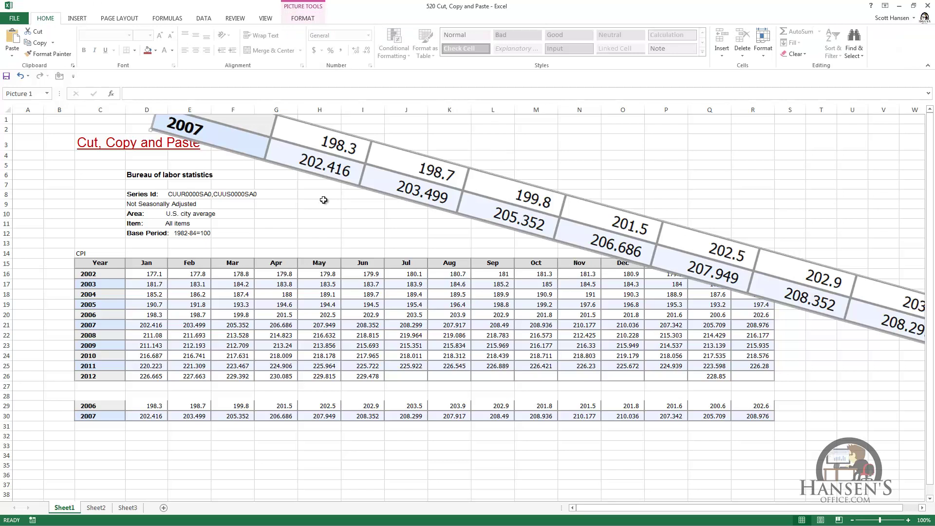
{"action": "key", "text": "Delete"}
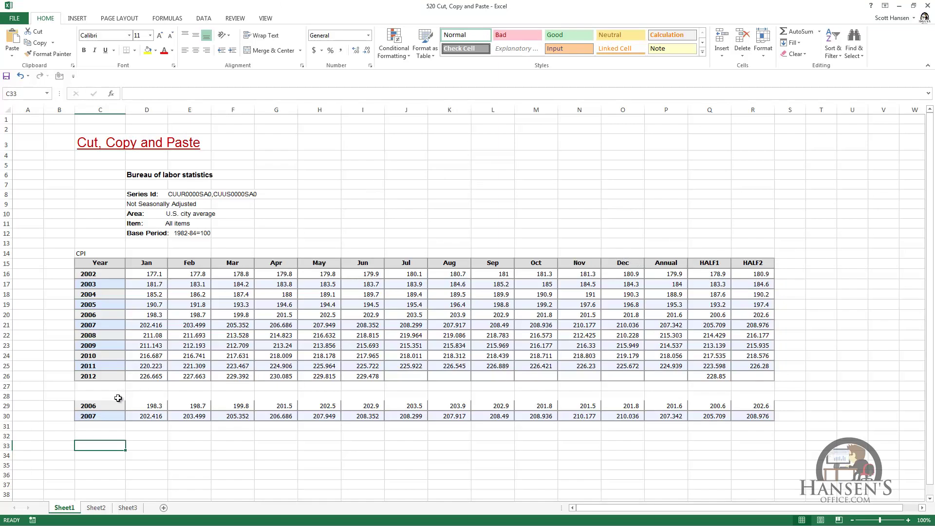
- Move the 2006–2007 rows from C29:R30 to rows 33–34 using the shortcut menu
{"action": "left_click_drag", "start_coordinate": [106, 403], "coordinate": [742, 416]}
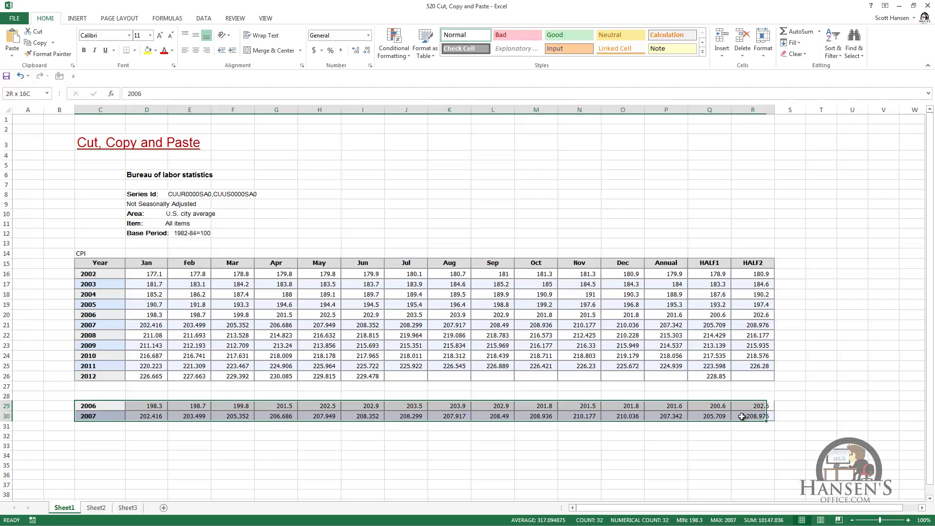
{"action": "right_click", "coordinate": [373, 408]}
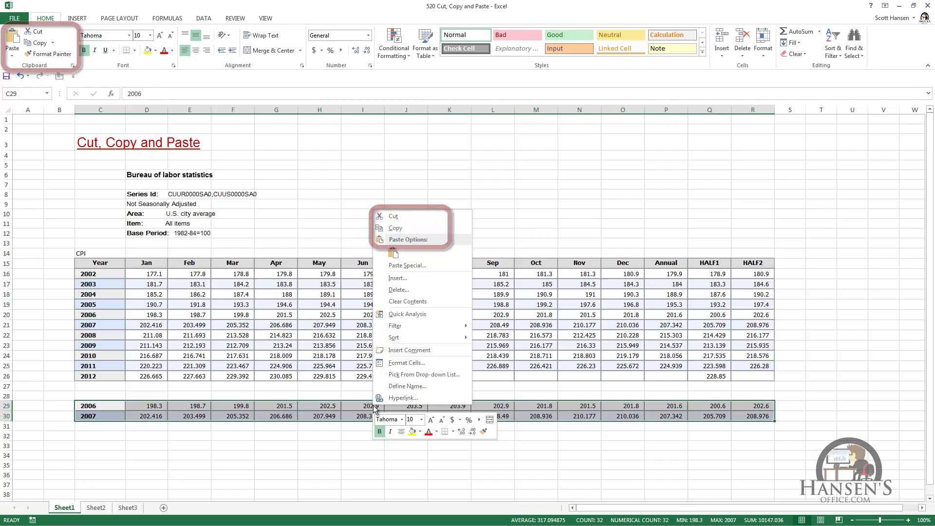
{"action": "left_click", "coordinate": [402, 219]}
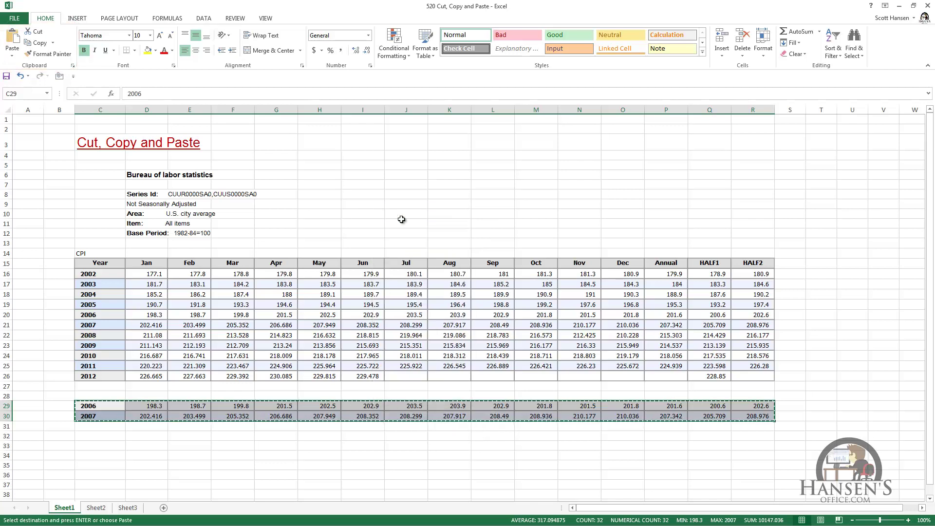
{"action": "left_click", "coordinate": [104, 444]}
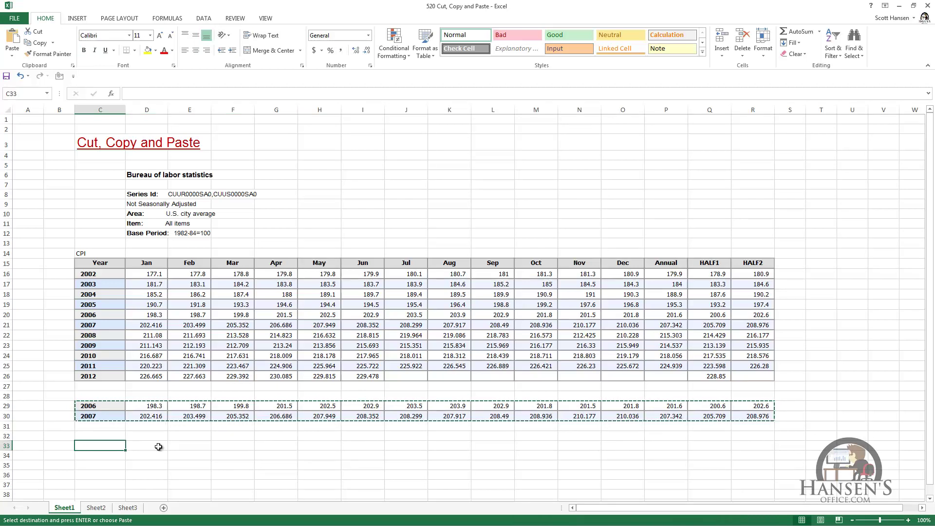
{"action": "left_click_drag", "start_coordinate": [158, 447], "coordinate": [754, 455]}
{"action": "right_click", "coordinate": [652, 456]}
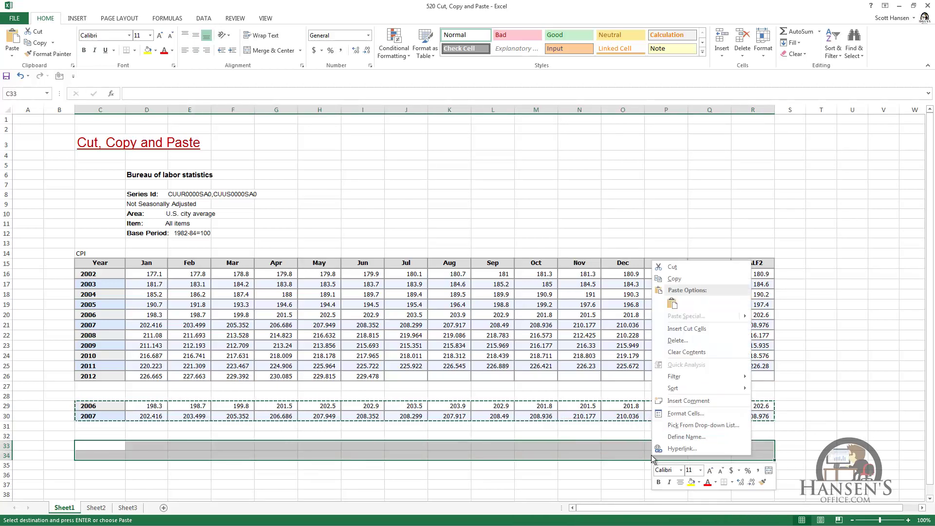
{"action": "left_click", "coordinate": [670, 301]}
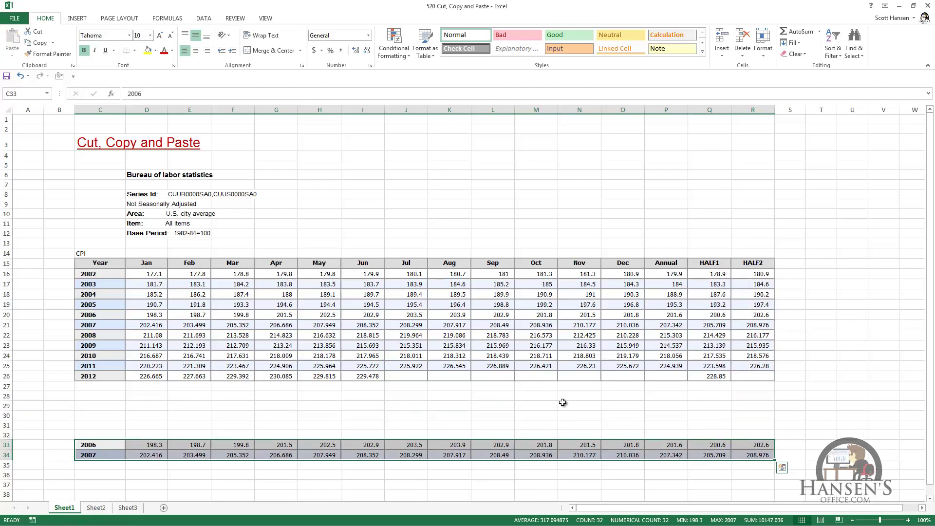
- Copy the 2006–2007 rows now in rows 33–34 and target cell C29
{"action": "right_click", "coordinate": [497, 453]}
{"action": "left_click", "coordinate": [518, 277]}
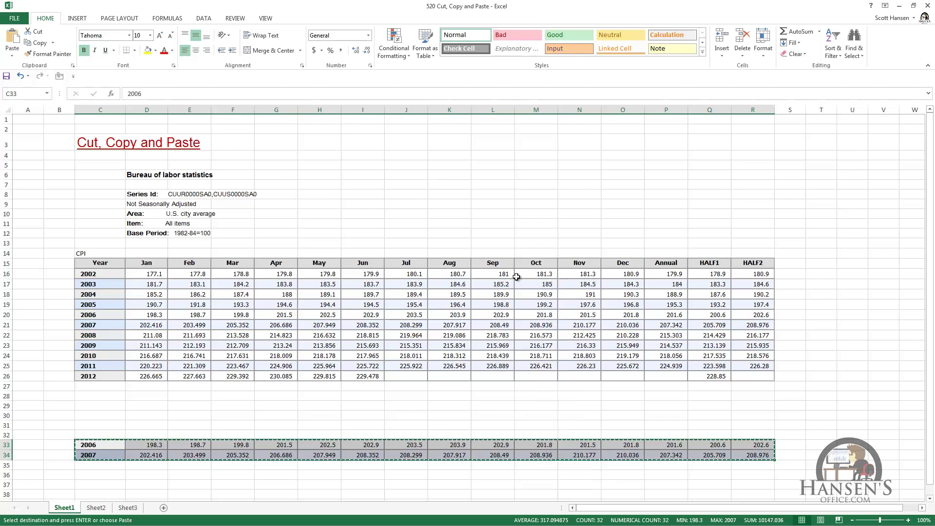
{"action": "left_click", "coordinate": [104, 408]}
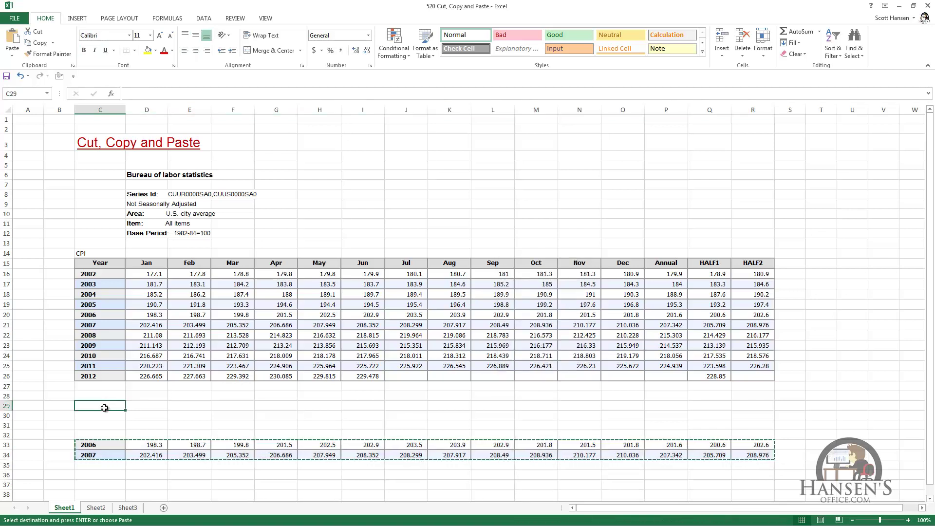
- Paste the copied 2006–2007 rows at C29 via Paste Options, then clear the copy marquee
{"action": "right_click", "coordinate": [105, 407]}
{"action": "left_click", "coordinate": [126, 262]}
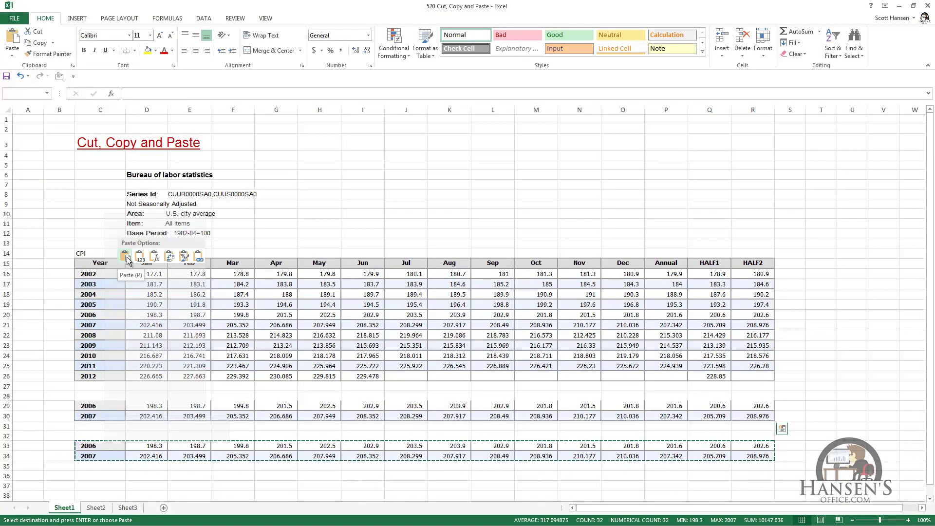
{"action": "left_click", "coordinate": [126, 257]}
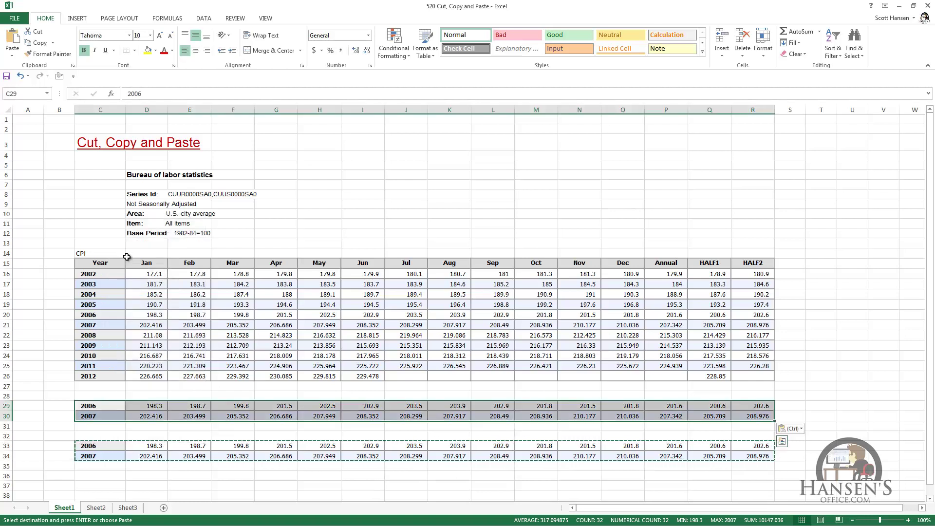
{"action": "right_click", "coordinate": [168, 448]}
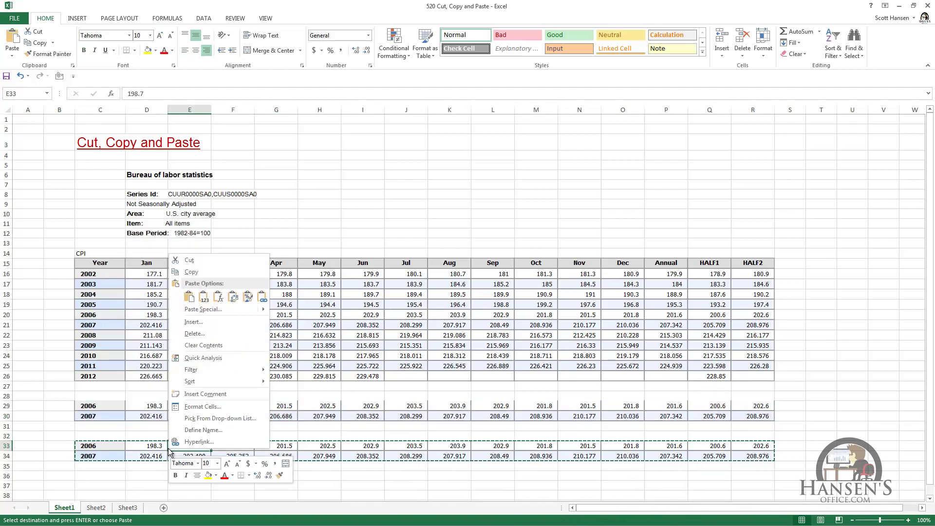
{"action": "key", "text": "Escape"}
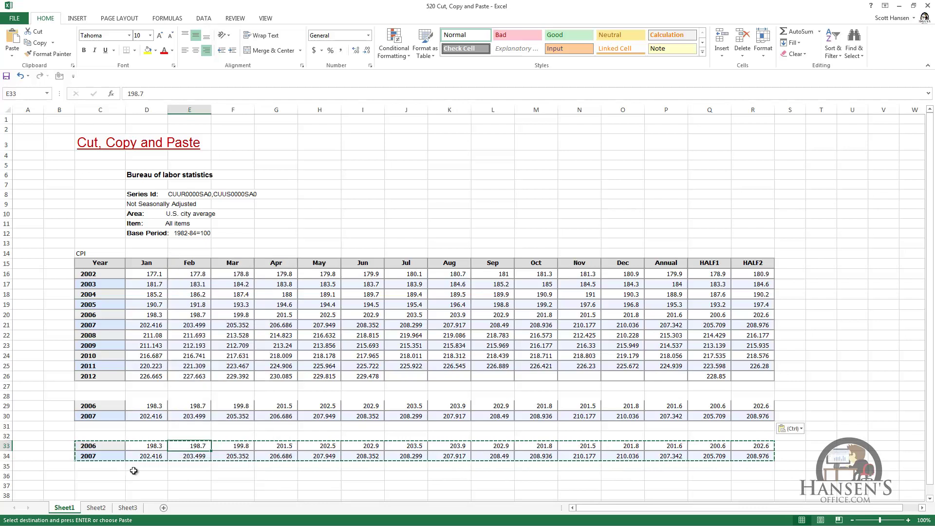
{"action": "key", "text": "Escape"}
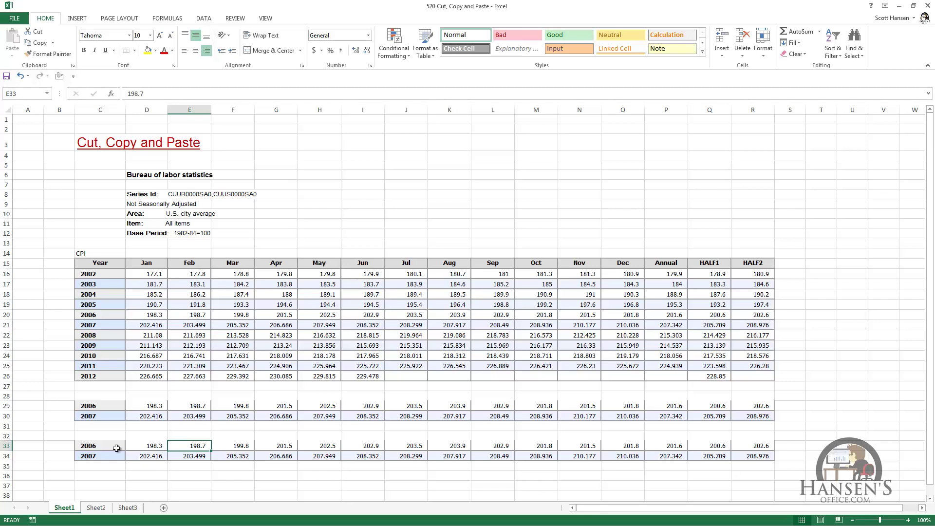
- Move the 2006–2007 block from C29:R30 to C36 with Ctrl+X and Ctrl+V
{"action": "left_click", "coordinate": [108, 408]}
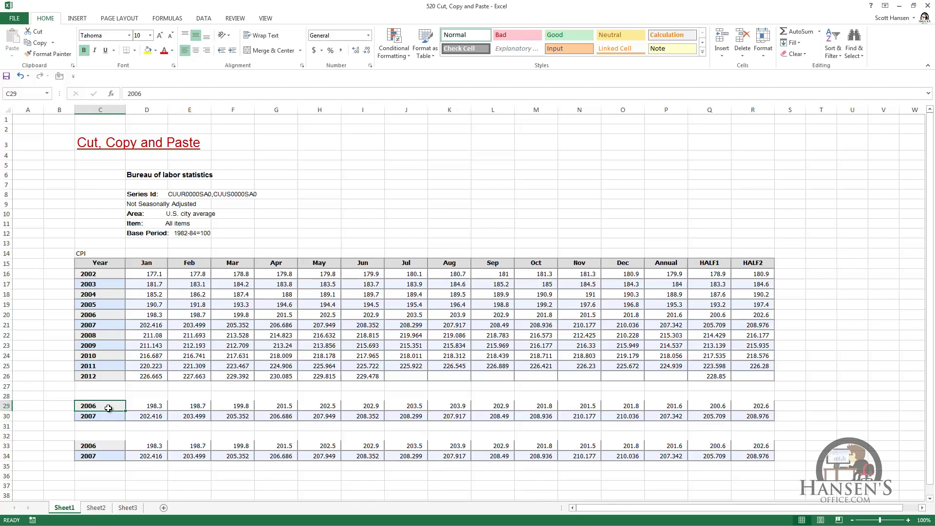
{"action": "key", "text": "ctrl+a"}
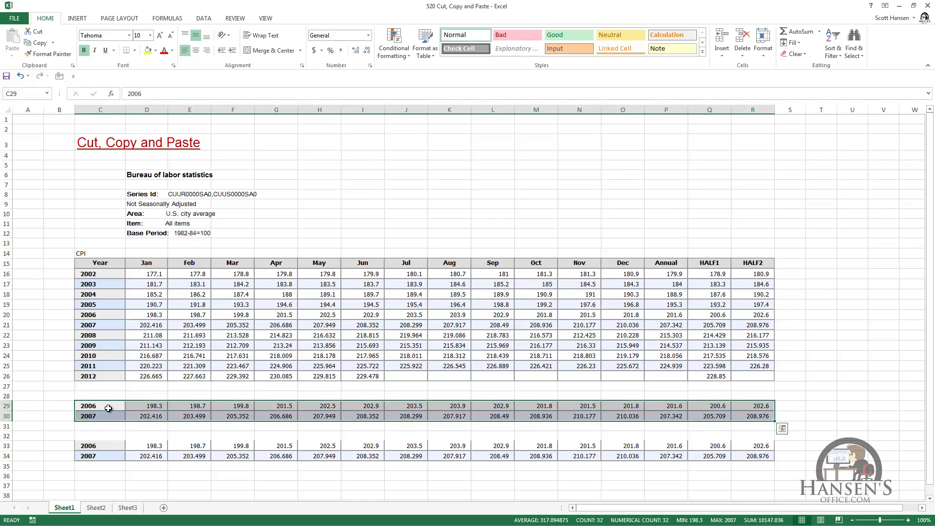
{"action": "key", "text": "ctrl+x"}
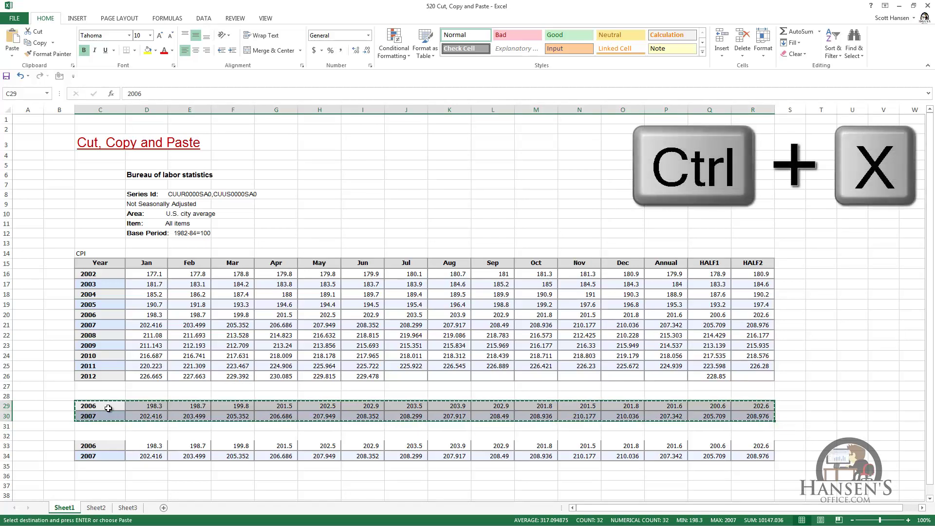
{"action": "left_click", "coordinate": [105, 478]}
{"action": "key", "text": "ctrl+v"}
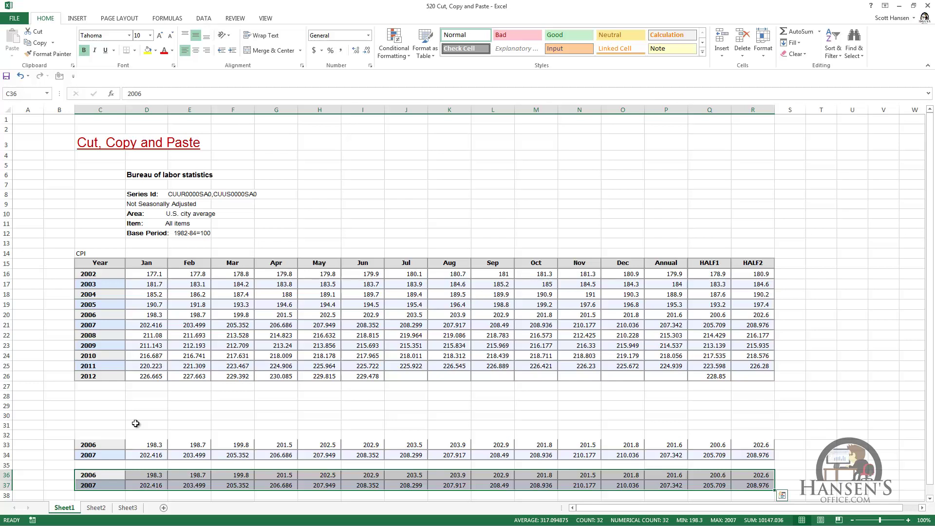
- Copy the rows at 36–37 and paste a copy back at C29
{"action": "key", "text": "ctrl+c"}
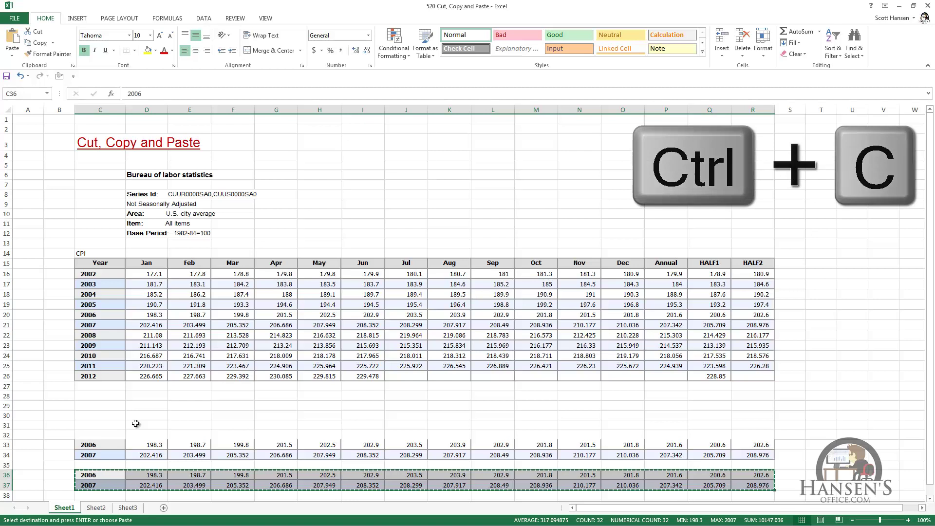
{"action": "left_click", "coordinate": [102, 406]}
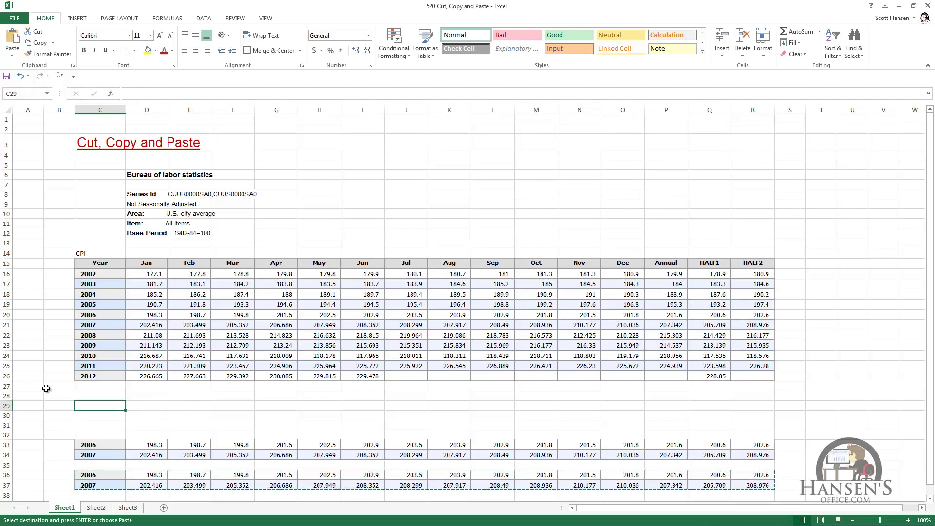
{"action": "key", "text": "ctrl+v"}
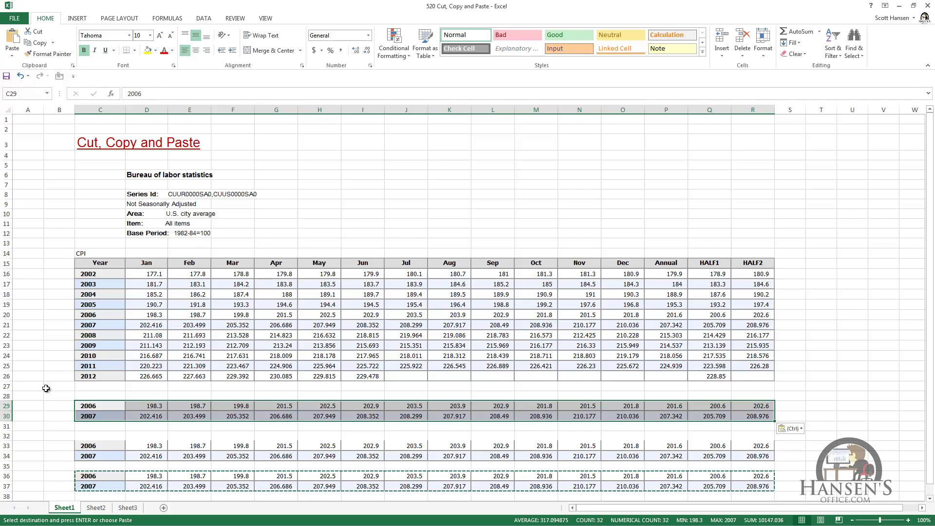
- Paste copies of the 2006–2007 rows at I4, I7 and I10
{"action": "left_click", "coordinate": [358, 153]}
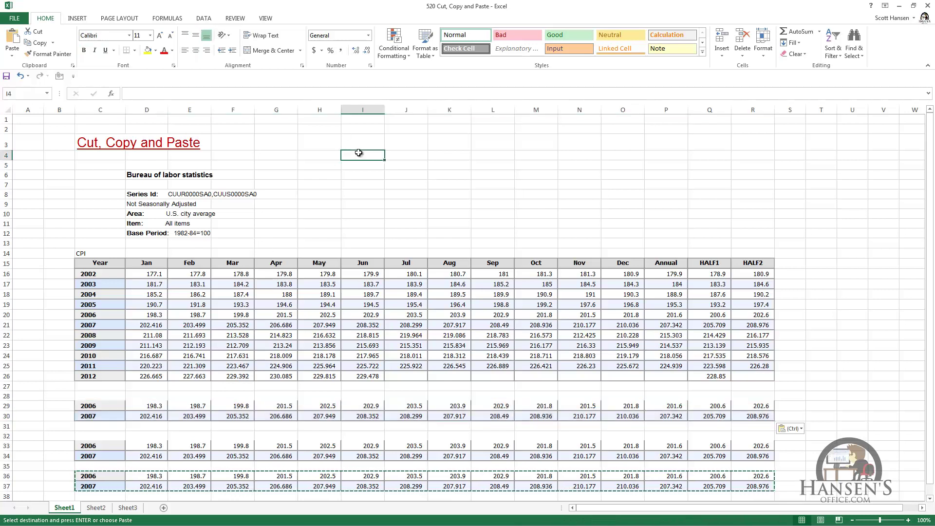
{"action": "key", "text": "ctrl+v"}
{"action": "left_click", "coordinate": [368, 187]}
{"action": "key", "text": "ctrl+v"}
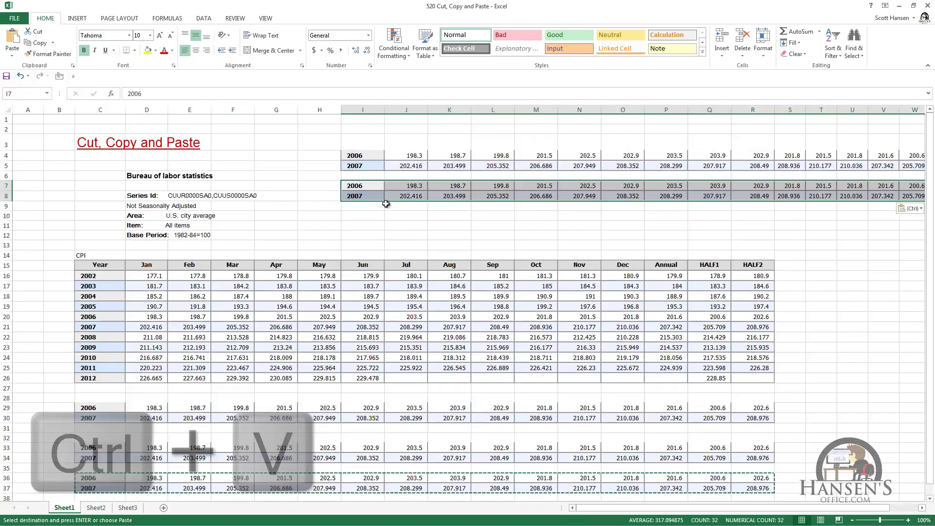
{"action": "left_click", "coordinate": [373, 214]}
{"action": "key", "text": "ctrl+v"}
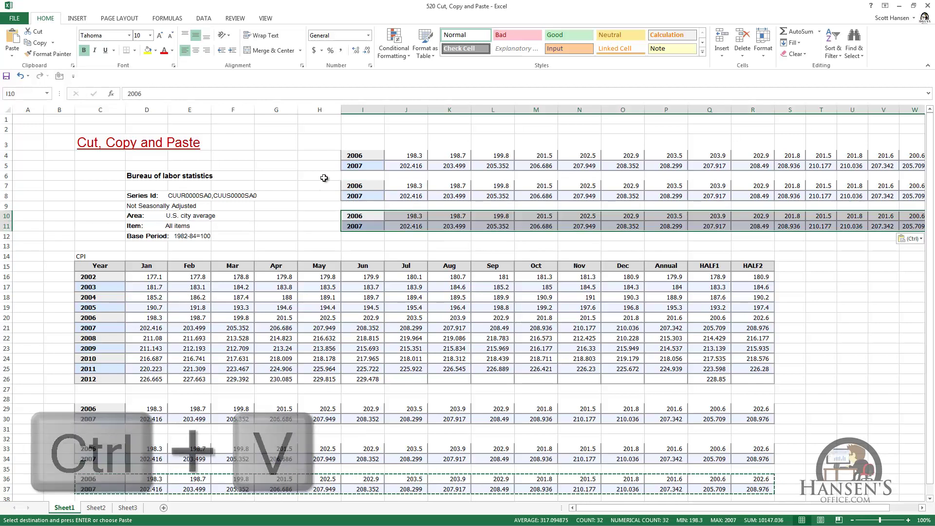